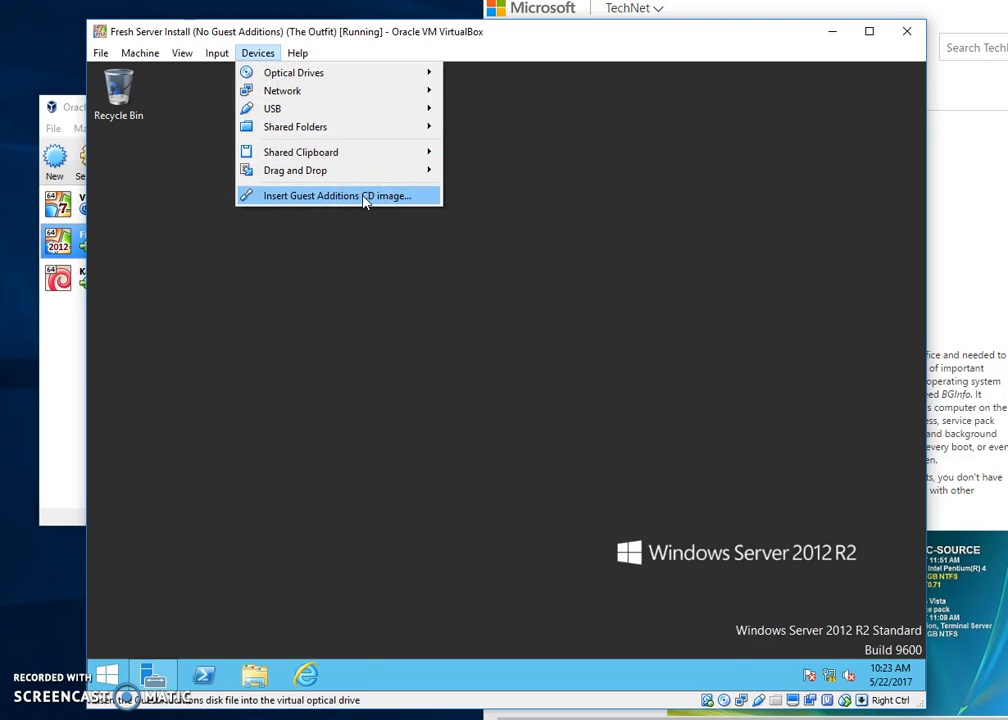
Step: Insert the Guest Additions CD image into the virtual server and run VBoxWindowsAdditions.exe from the disc
left_click(365, 199)
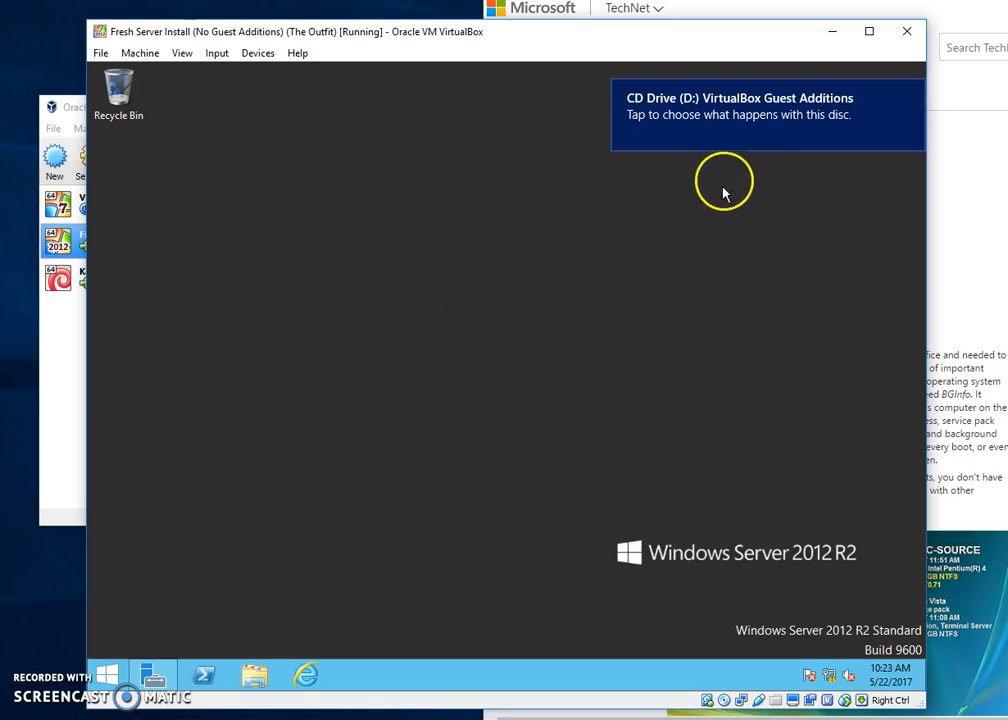
left_click(768, 129)
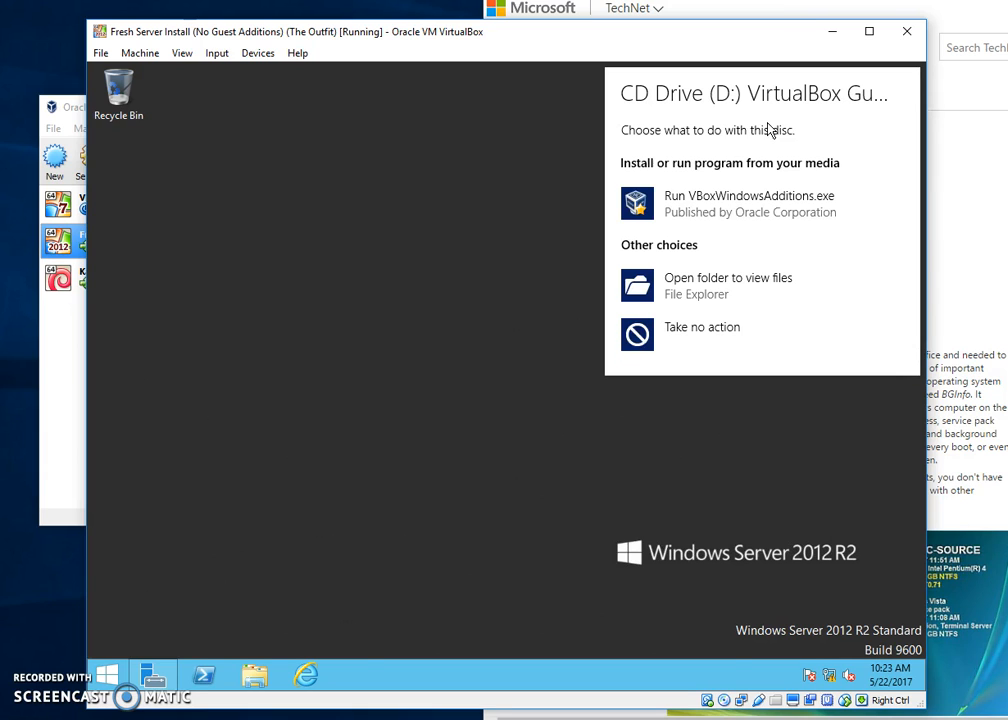
left_click(742, 212)
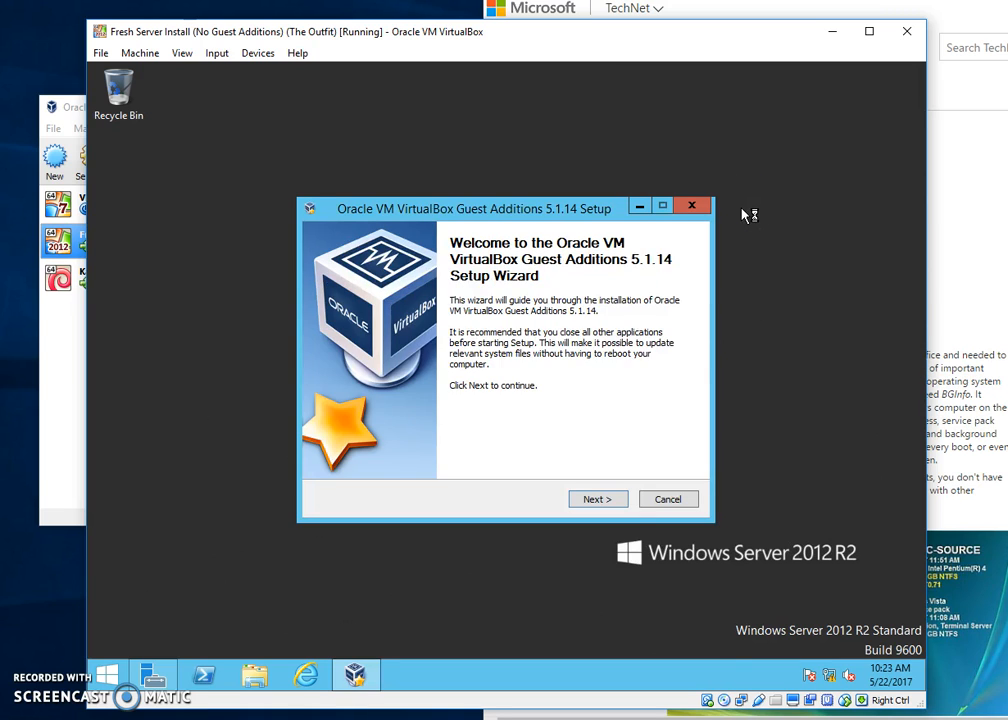
Step: Install VirtualBox Guest Additions 5.1.14 with the default folder and components, and reboot the server to complete setup
left_click(622, 500)
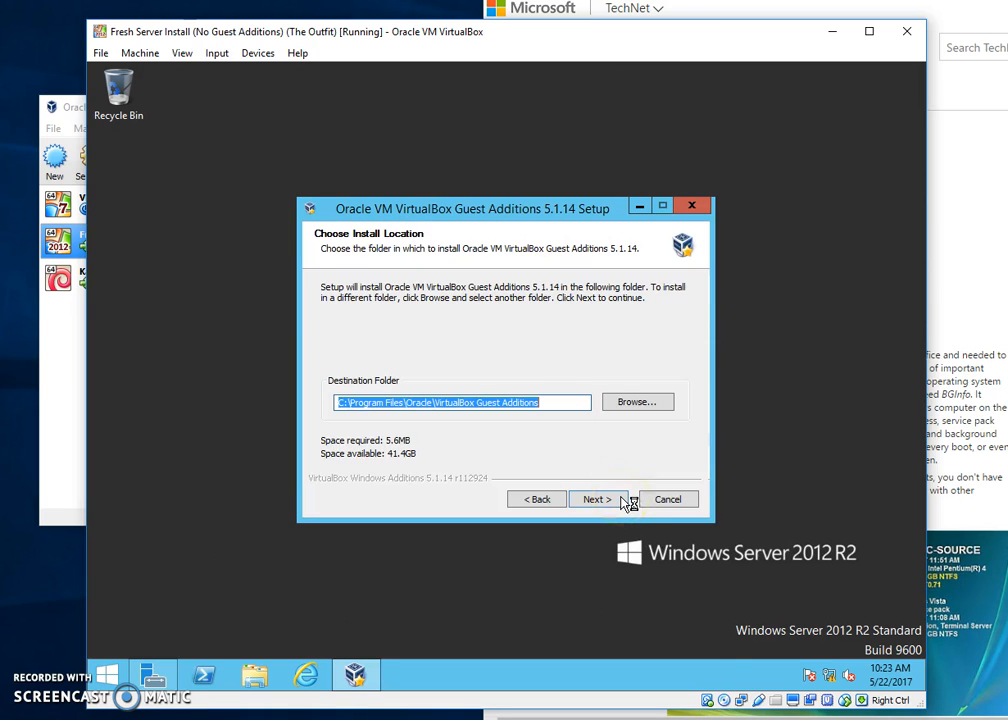
left_click(624, 500)
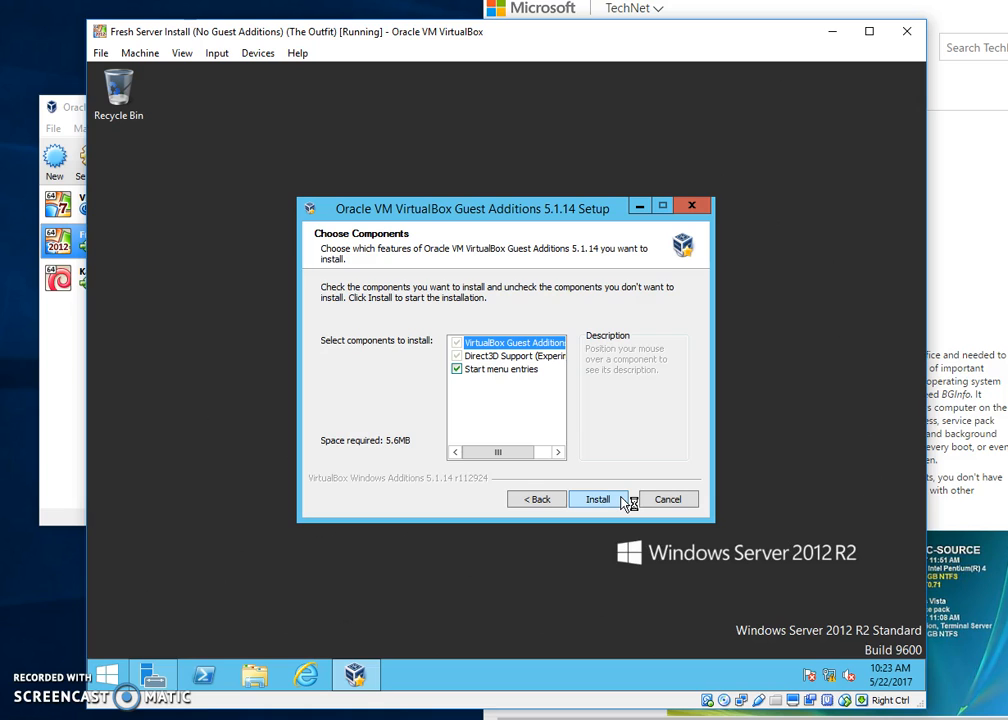
left_click(622, 500)
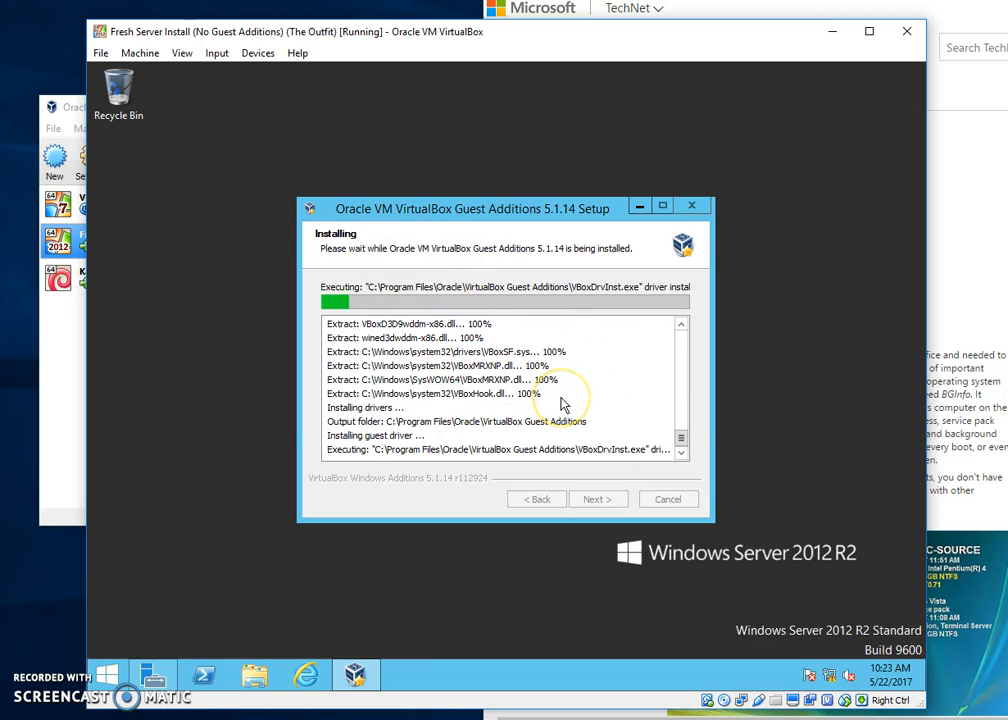
left_click(587, 373)
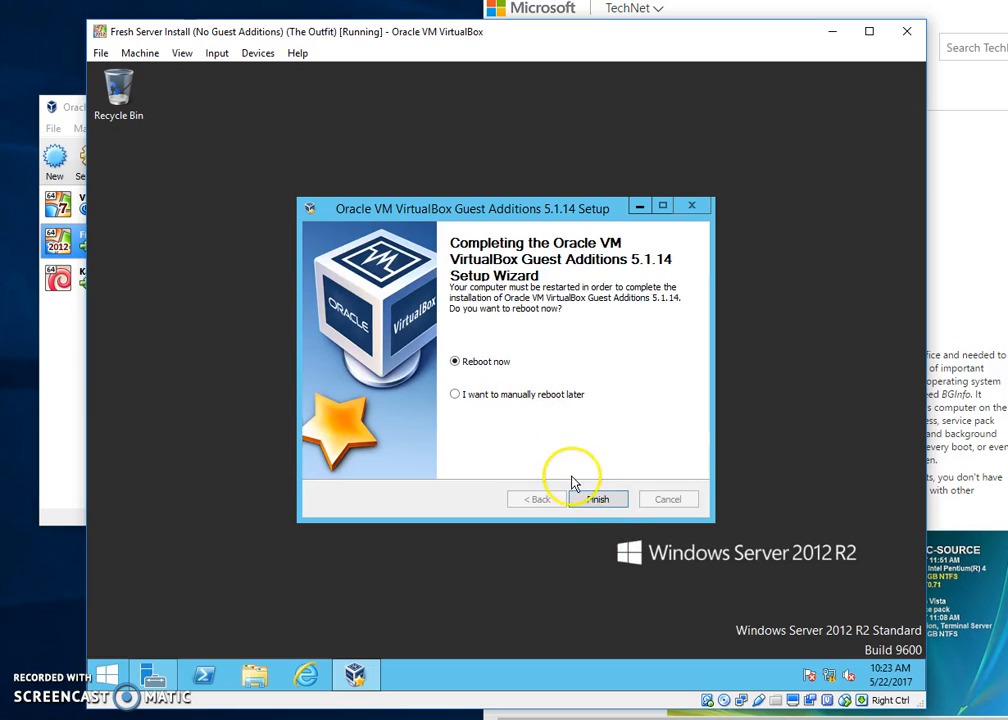
left_click(585, 492)
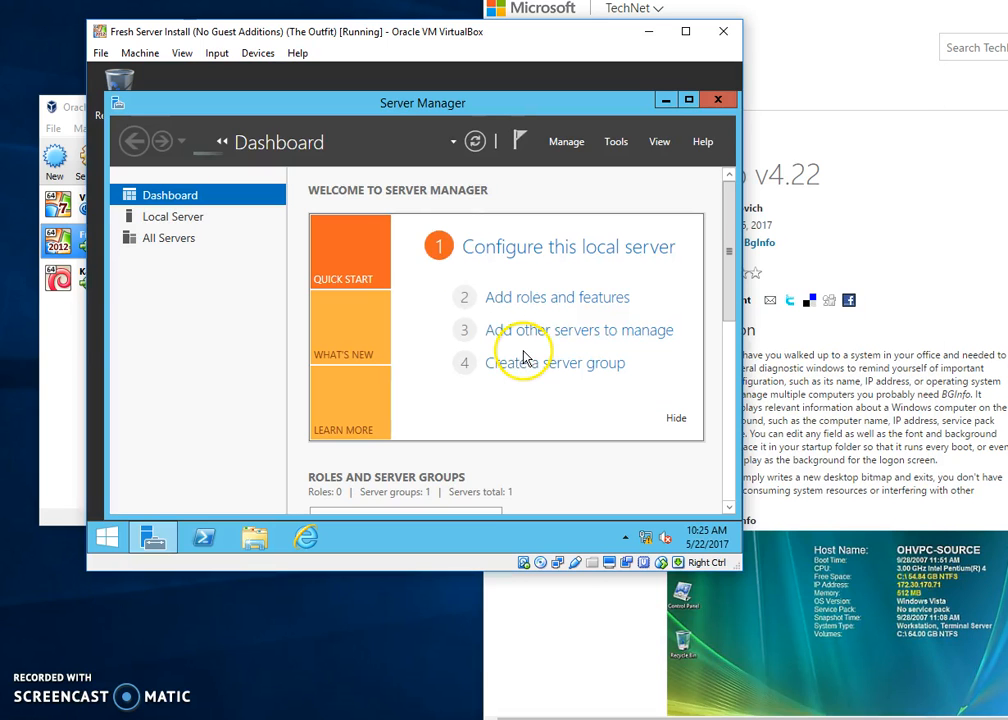
Step: Minimize Server Manager and open the virtual machine's Shared Folders settings
left_click(665, 100)
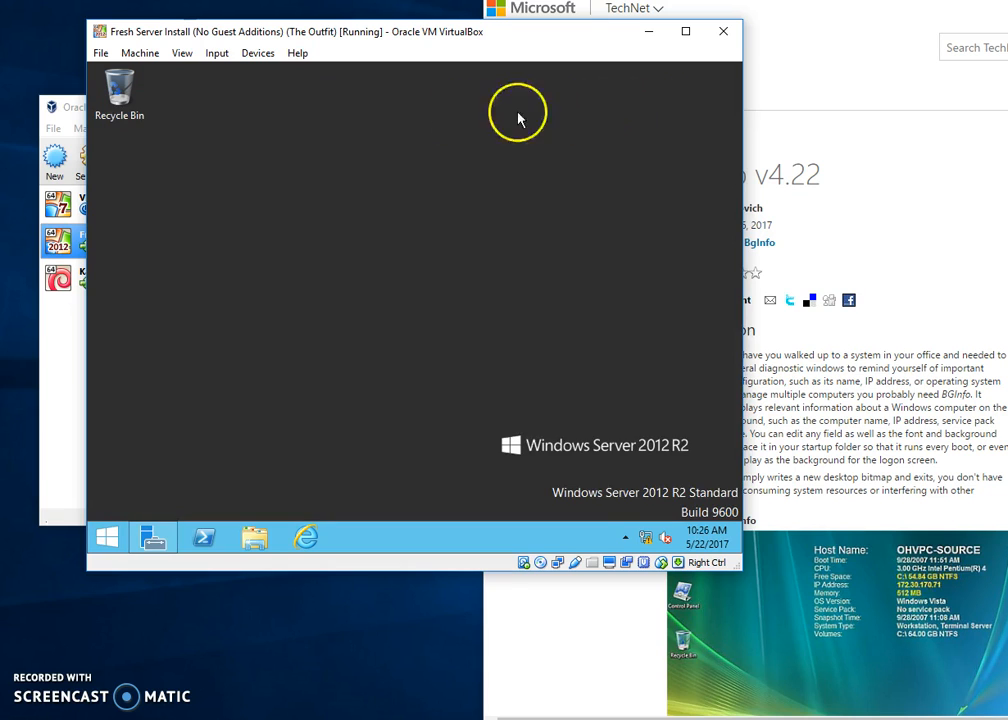
left_click(257, 54)
mouse_move(265, 93)
mouse_move(318, 128)
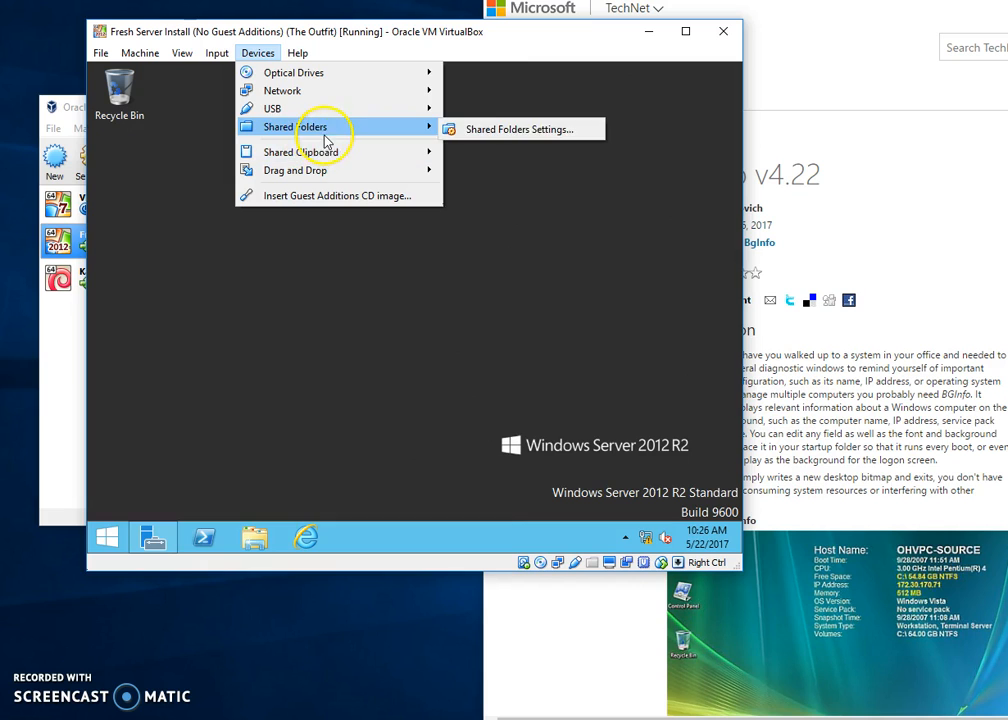
left_click(476, 133)
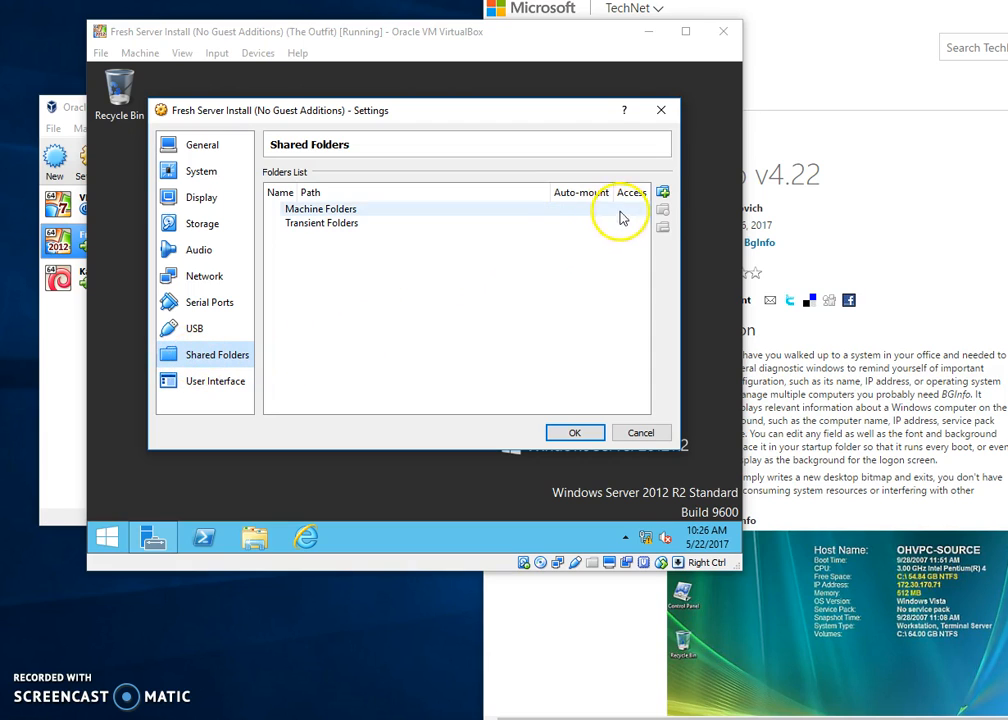
Step: Add the host folder C:\Users\user\Downloads as a transient share with Auto-mount enabled, and save the settings
left_click(663, 192)
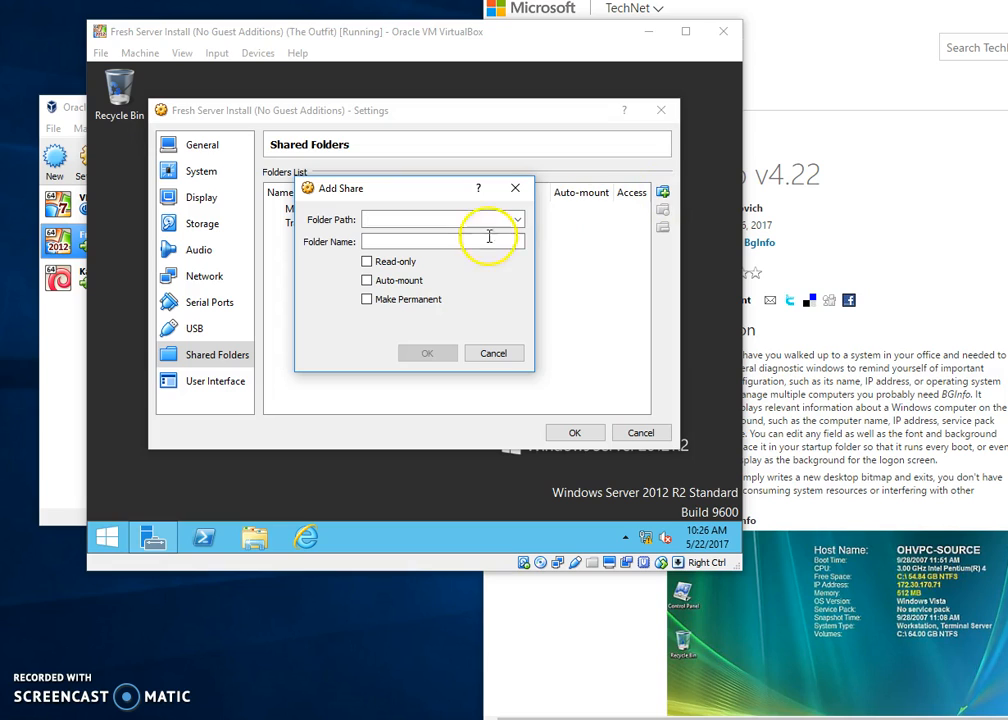
left_click(517, 219)
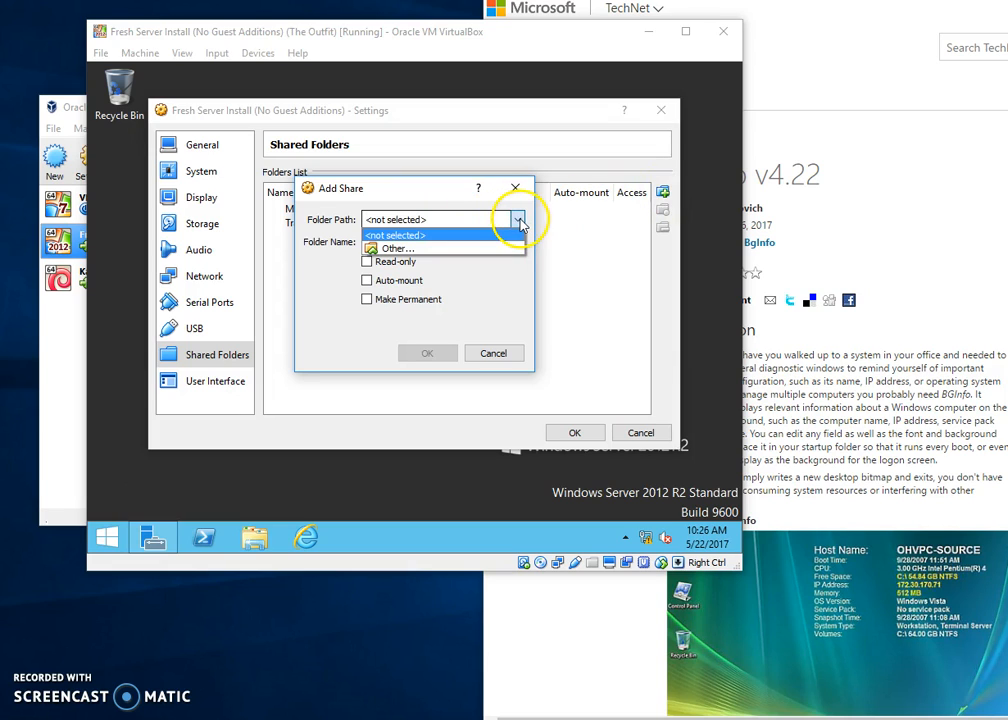
left_click(396, 247)
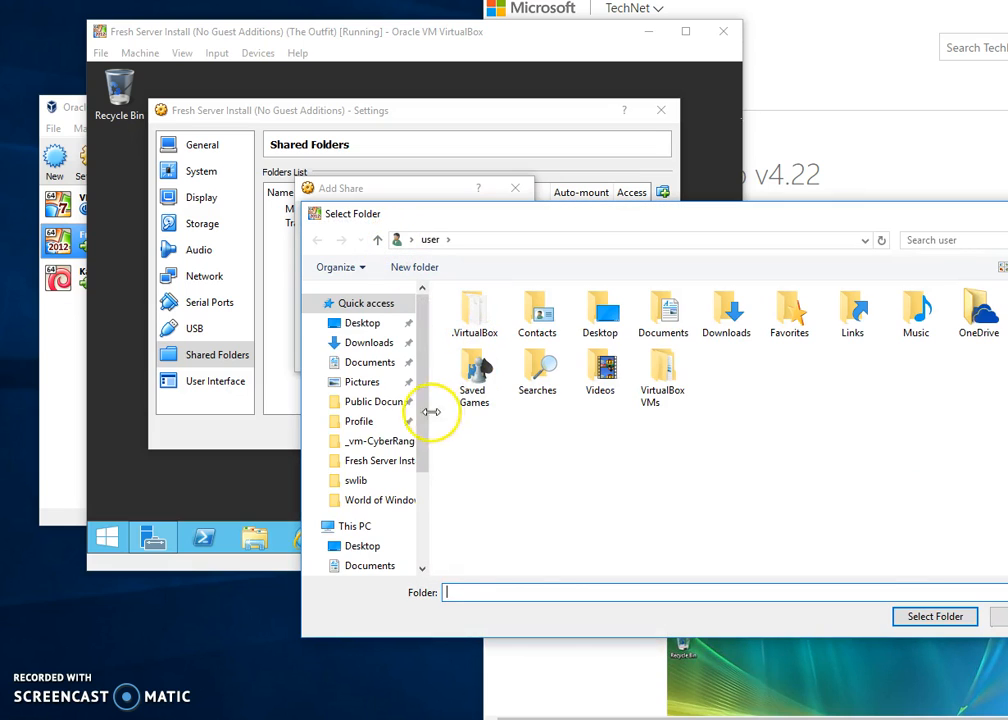
left_click(371, 343)
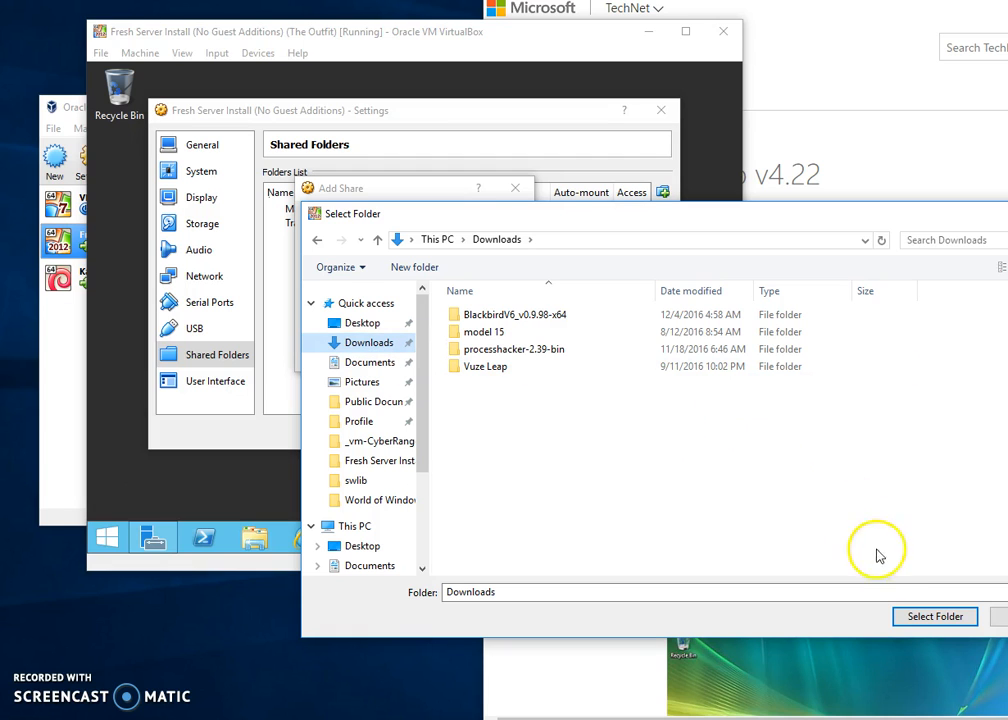
left_click(945, 617)
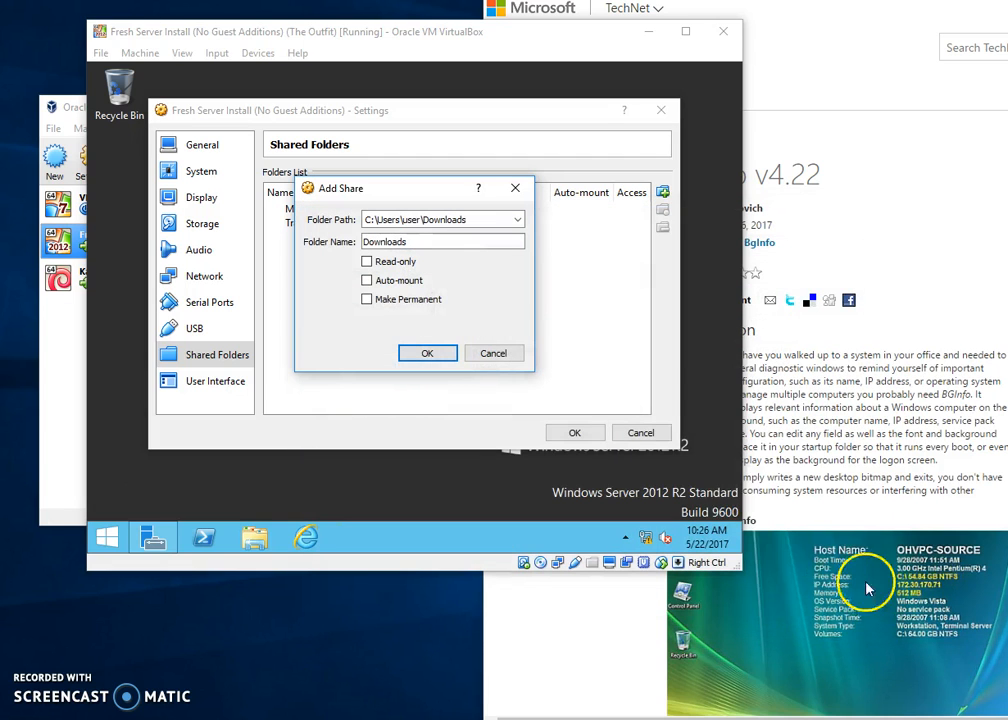
left_click(366, 282)
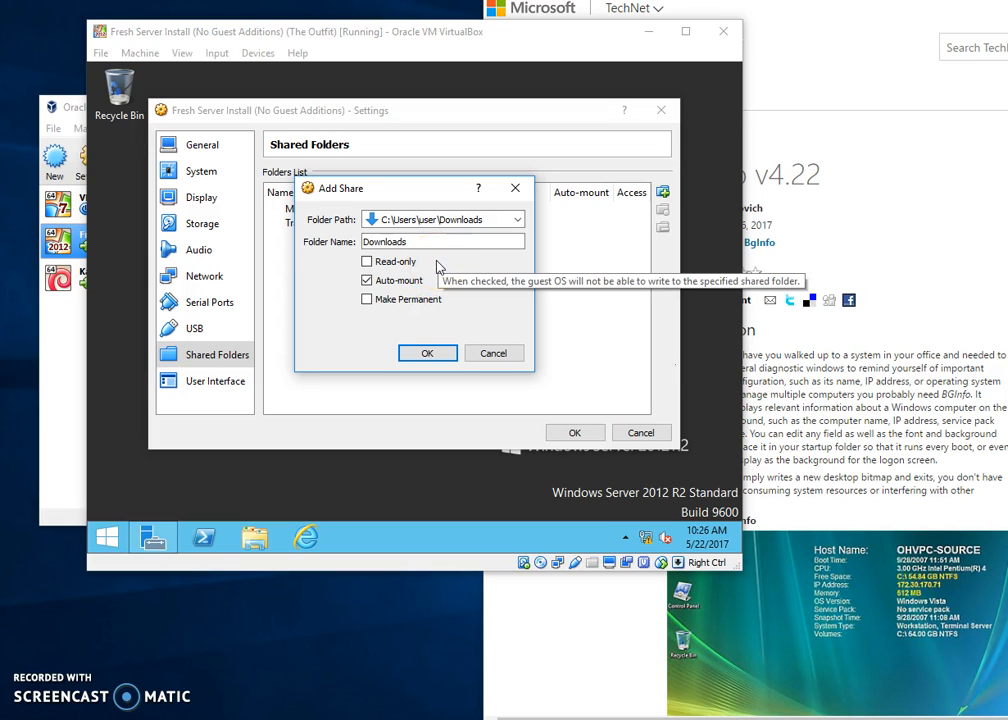
left_click(427, 352)
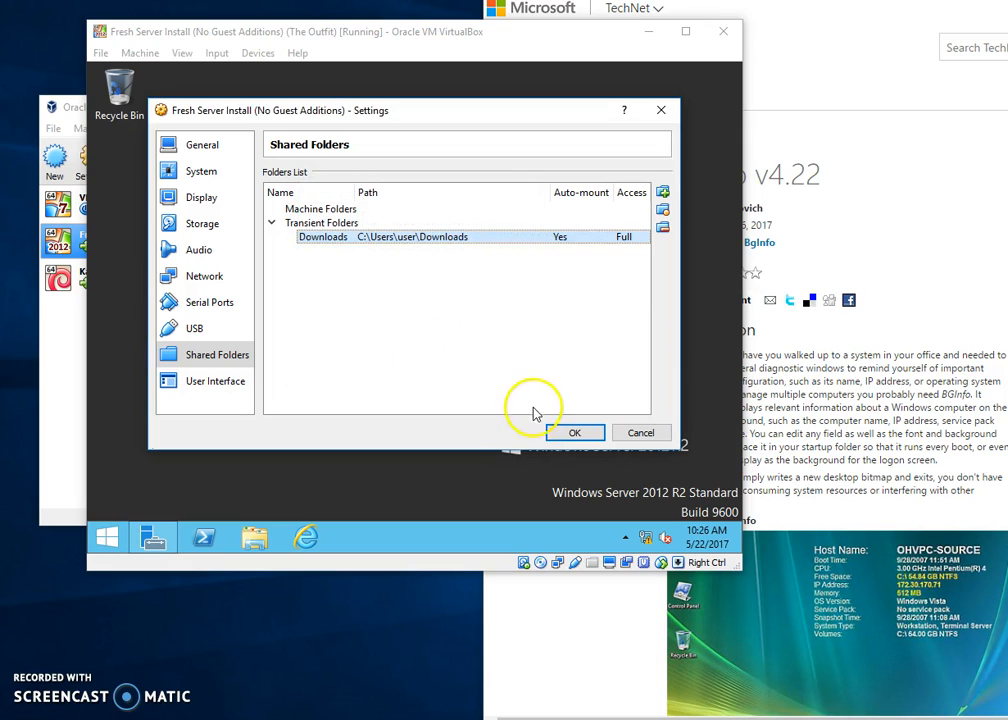
left_click(571, 432)
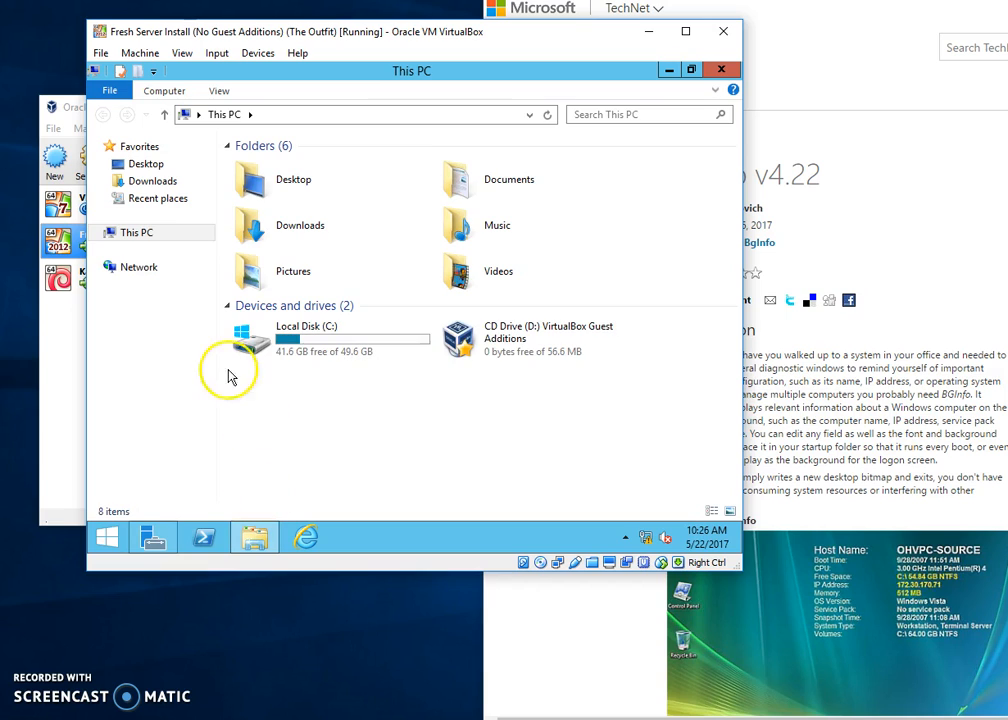
Step: Browse the Network location in the server's File Explorer and turn on network discovery
left_click(100, 270)
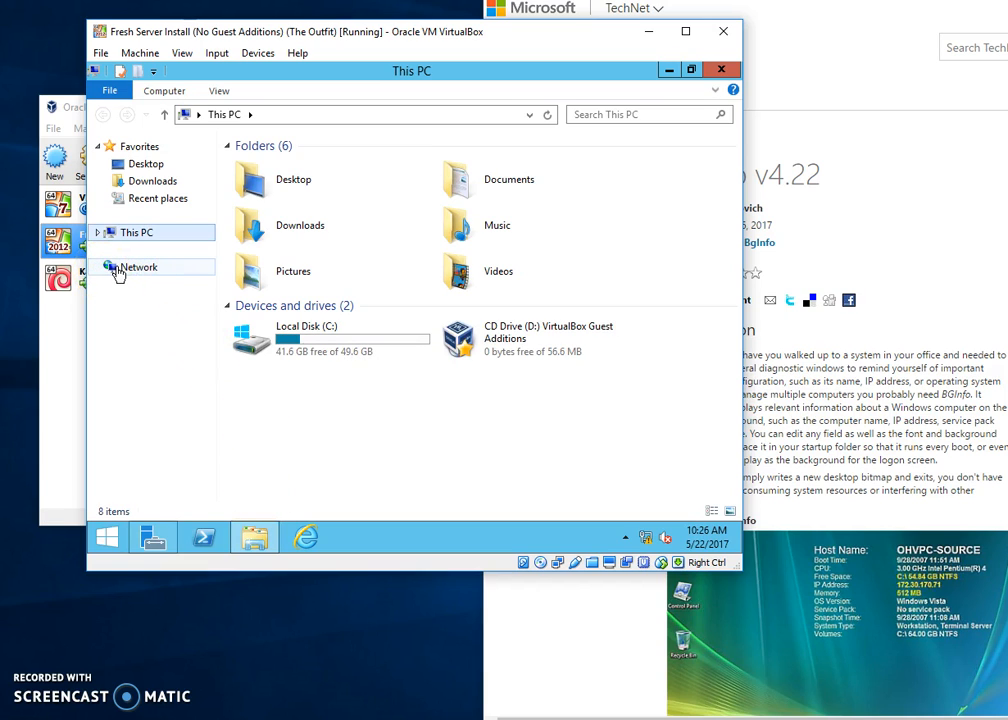
left_click(117, 272)
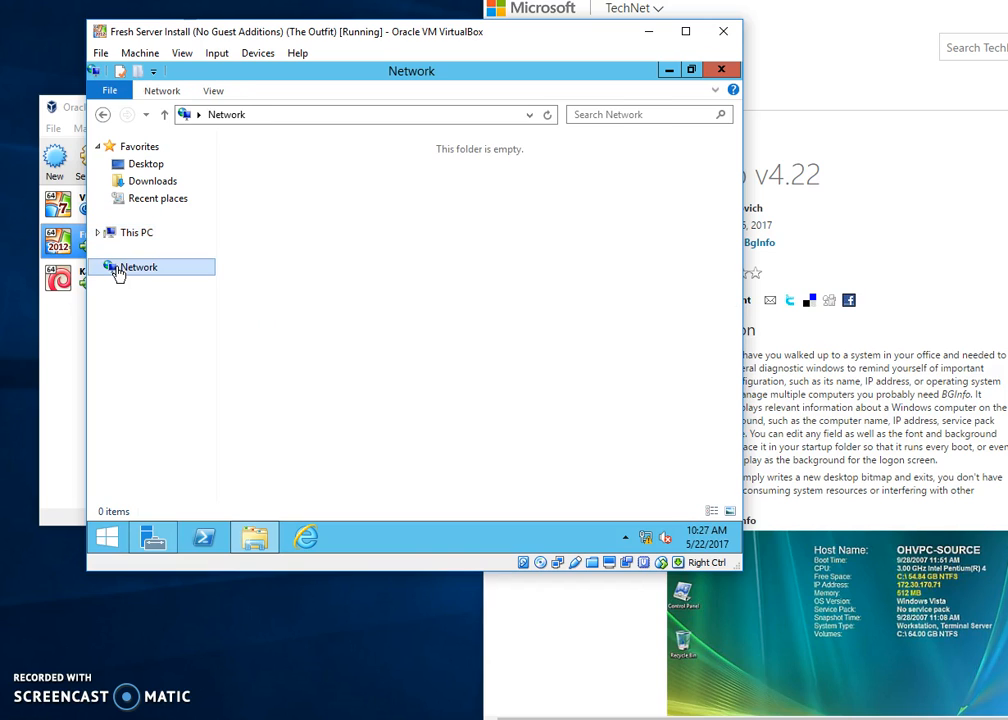
left_click(367, 218)
left_click(482, 143)
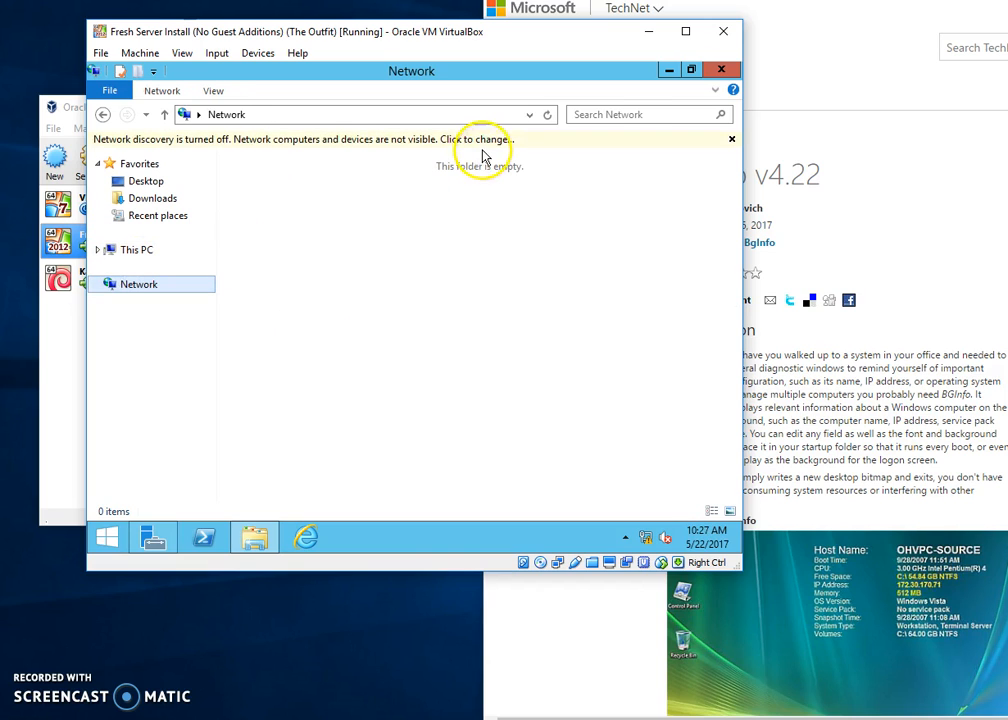
left_click(546, 157)
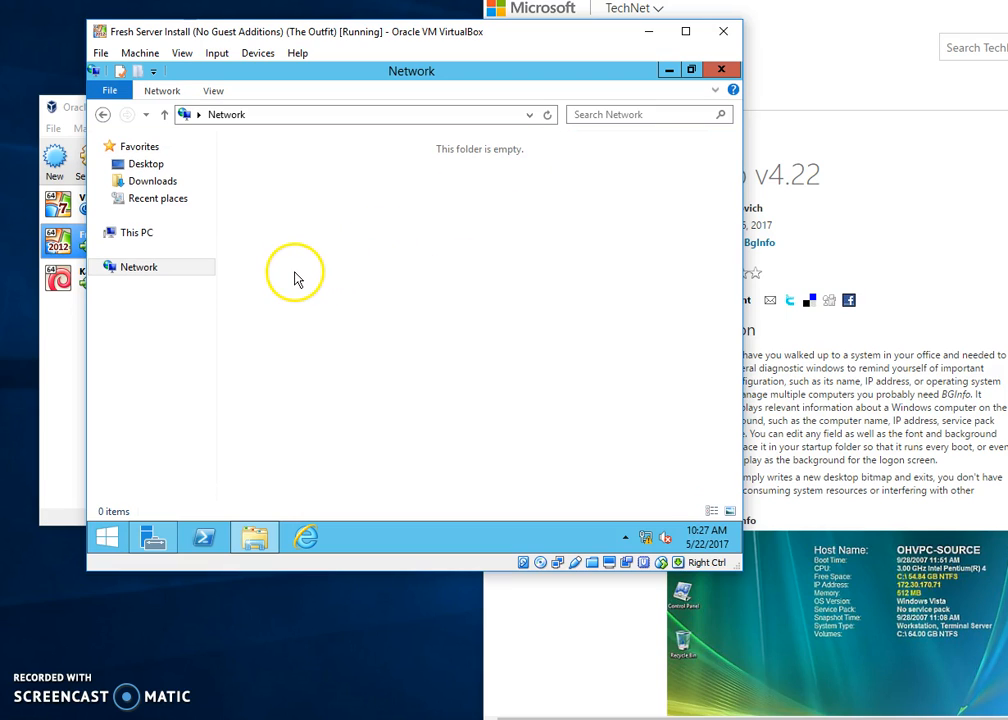
Step: Open the Downloads share on VBOXSVR from the Network location and open the BGInfo compressed folder in it
left_click(140, 270)
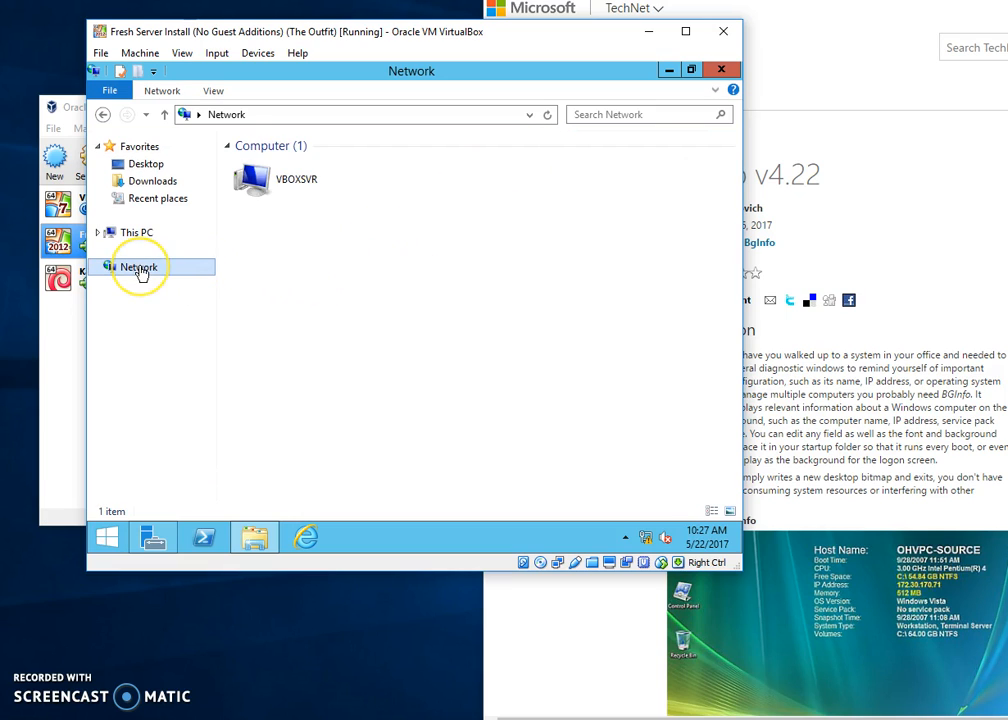
double_click(300, 195)
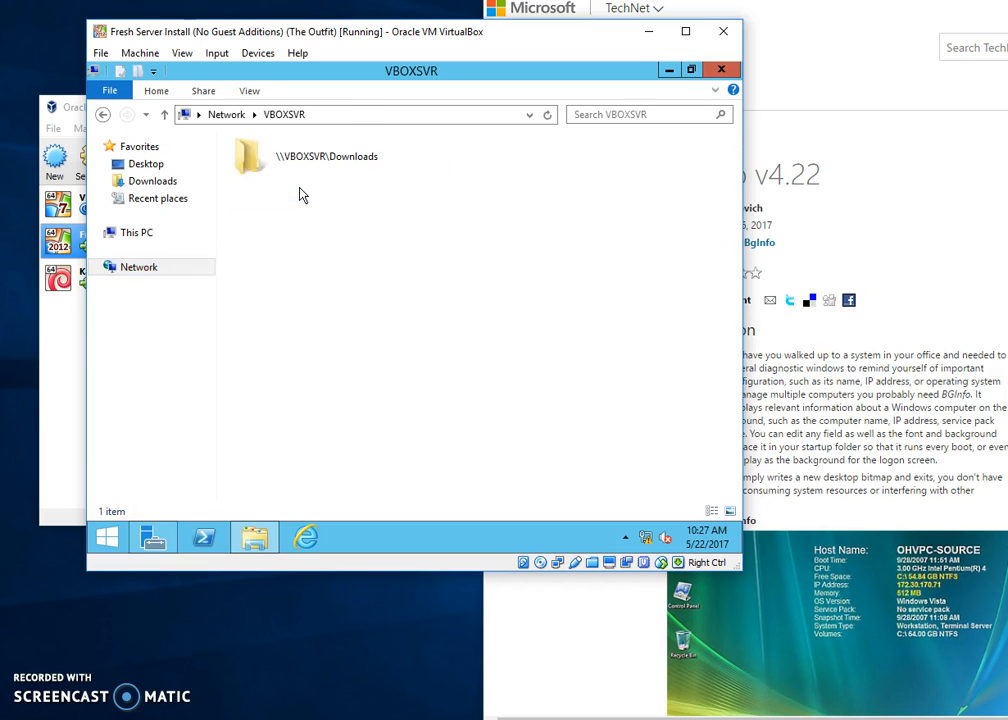
left_click(288, 172)
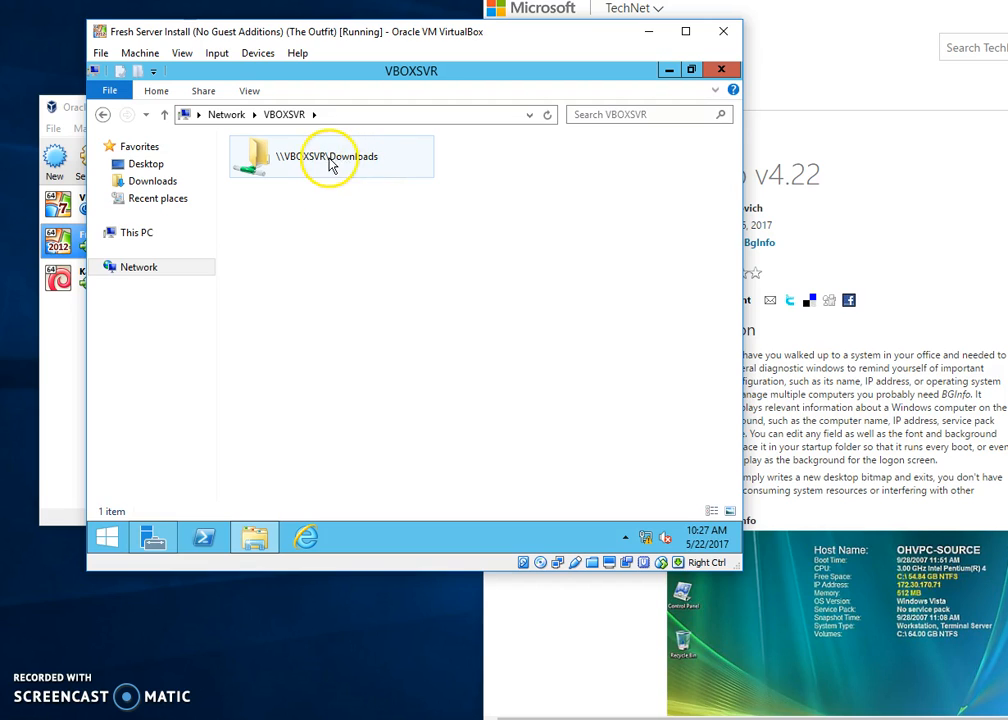
mouse_move(263, 548)
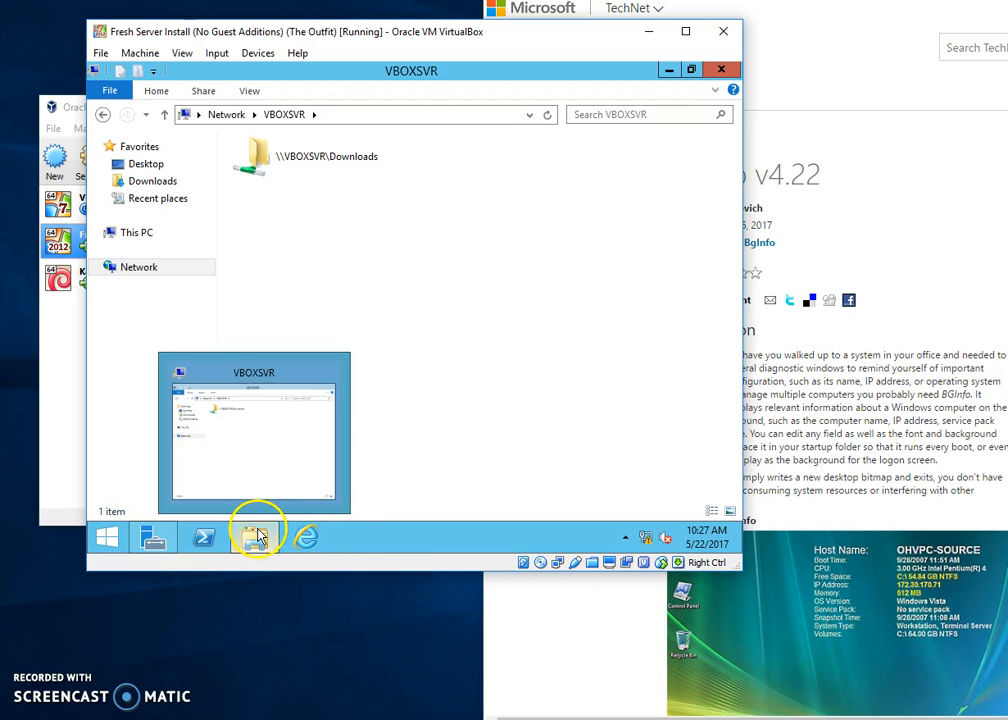
double_click(291, 177)
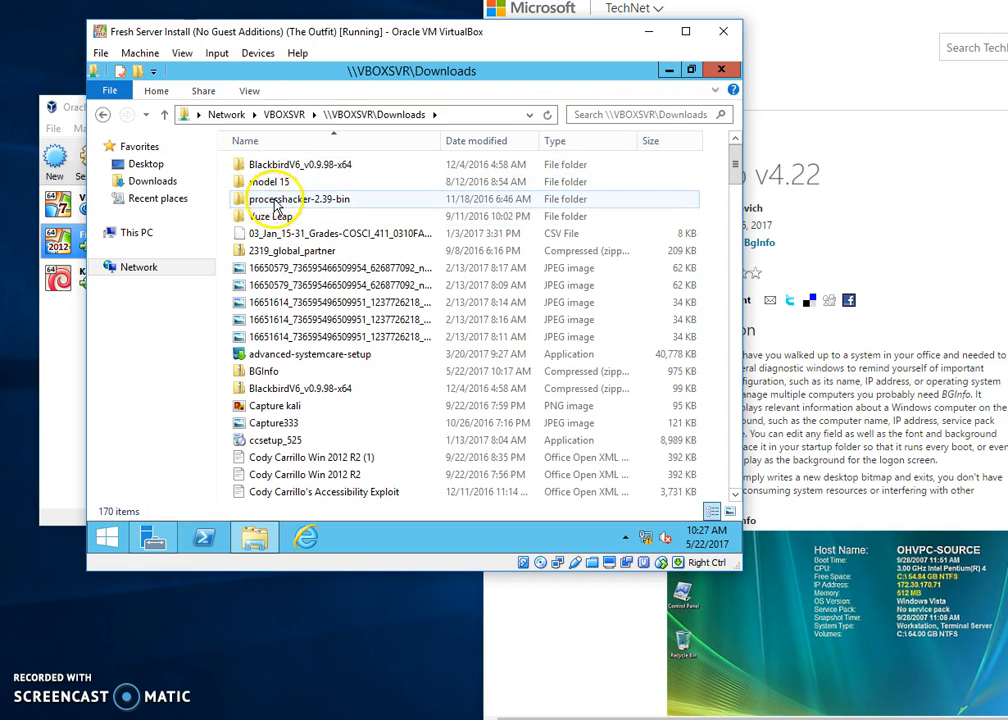
double_click(288, 370)
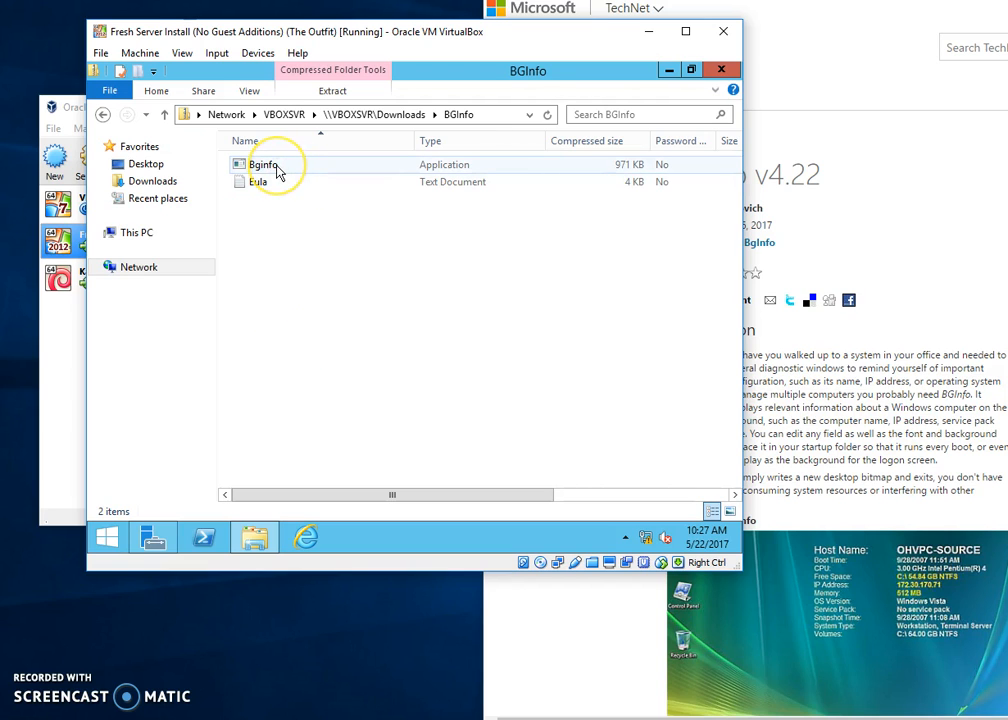
left_click(277, 225)
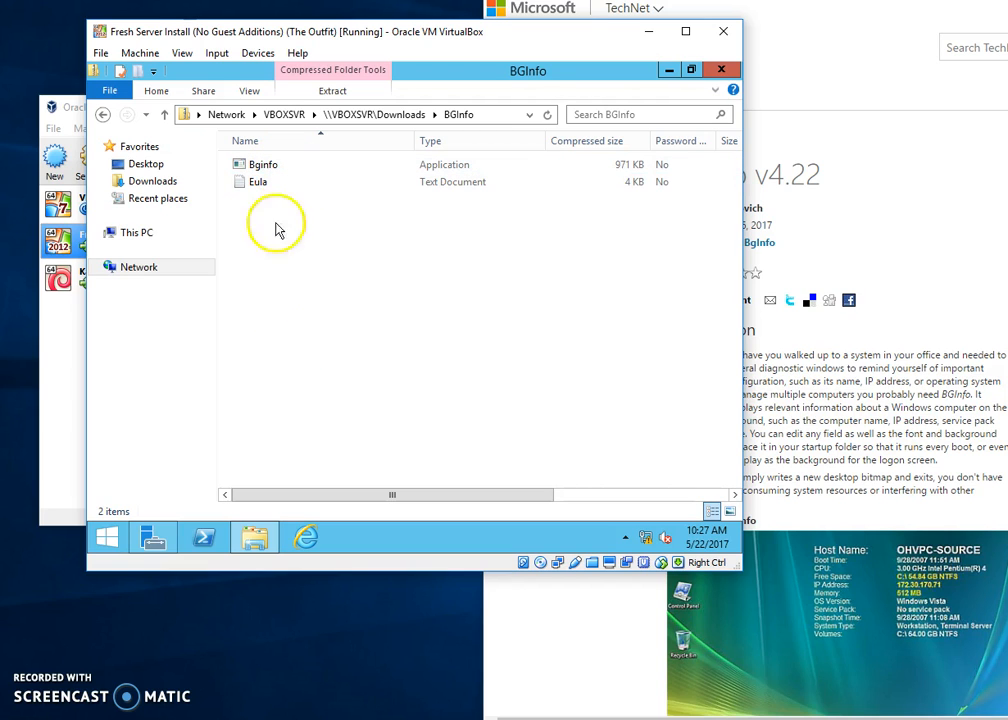
Step: Switch to the host browser to view the Sysinternals BgInfo v4.22 download page, and put the page away again
left_click(100, 697)
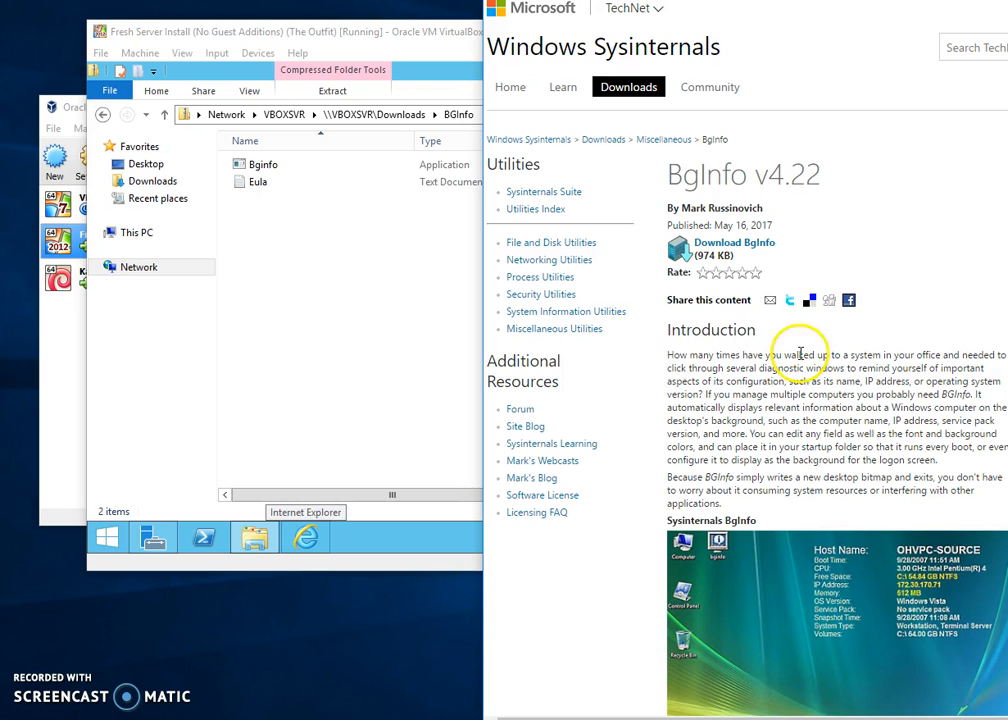
left_click_drag(900, 0, 504, 9)
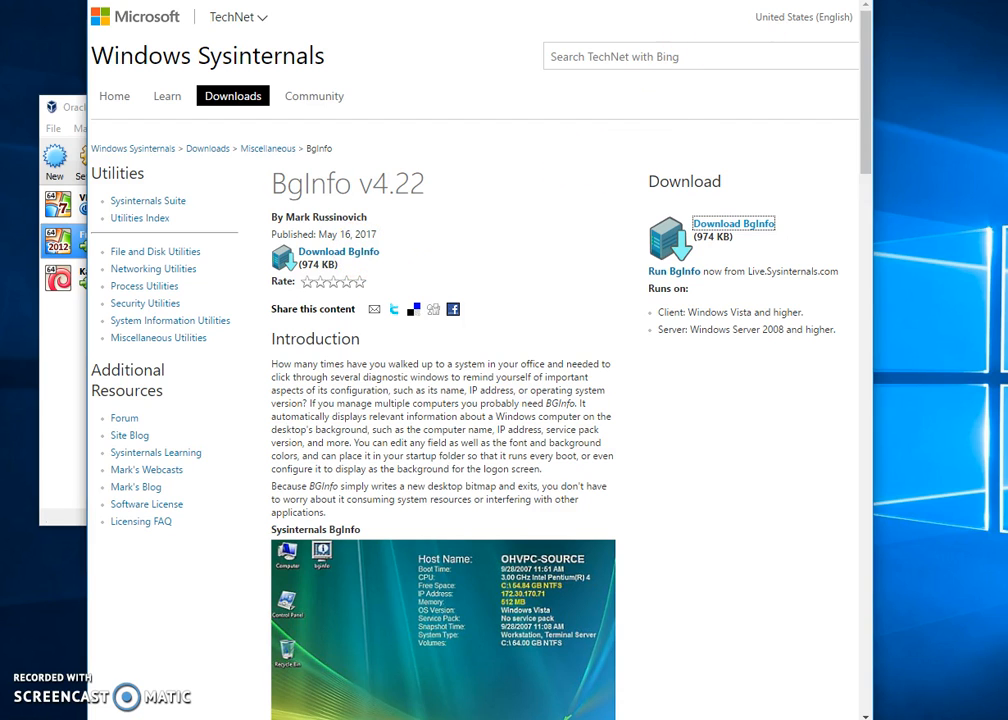
left_click(780, 1)
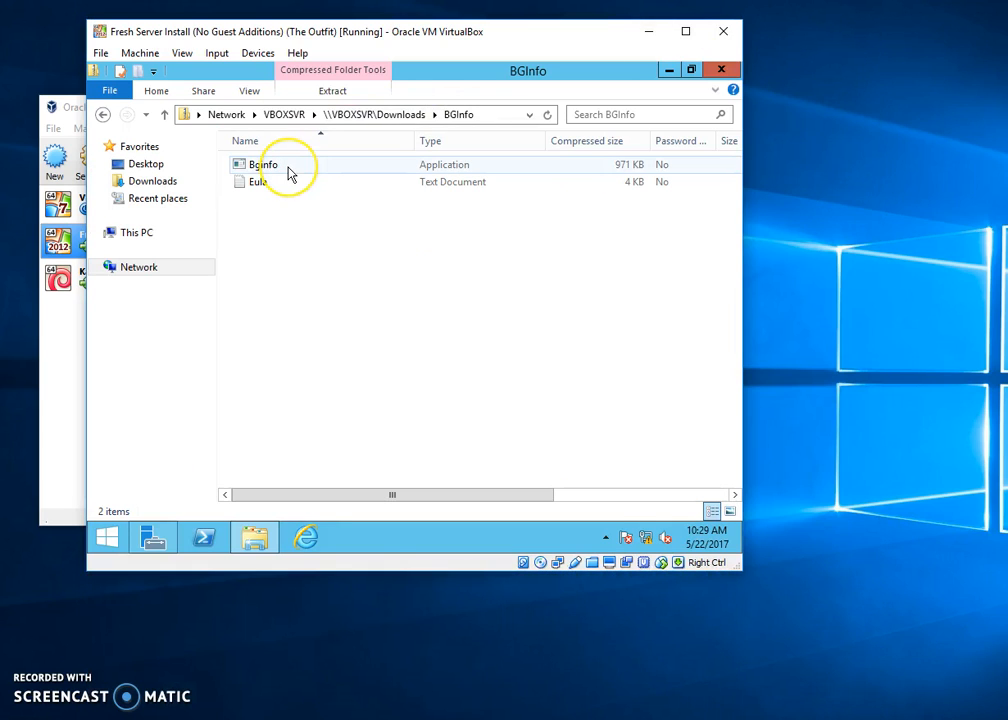
Step: Run the Bginfo application from the compressed folder and minimise File Explorer to bring its configuration window into view
double_click(266, 172)
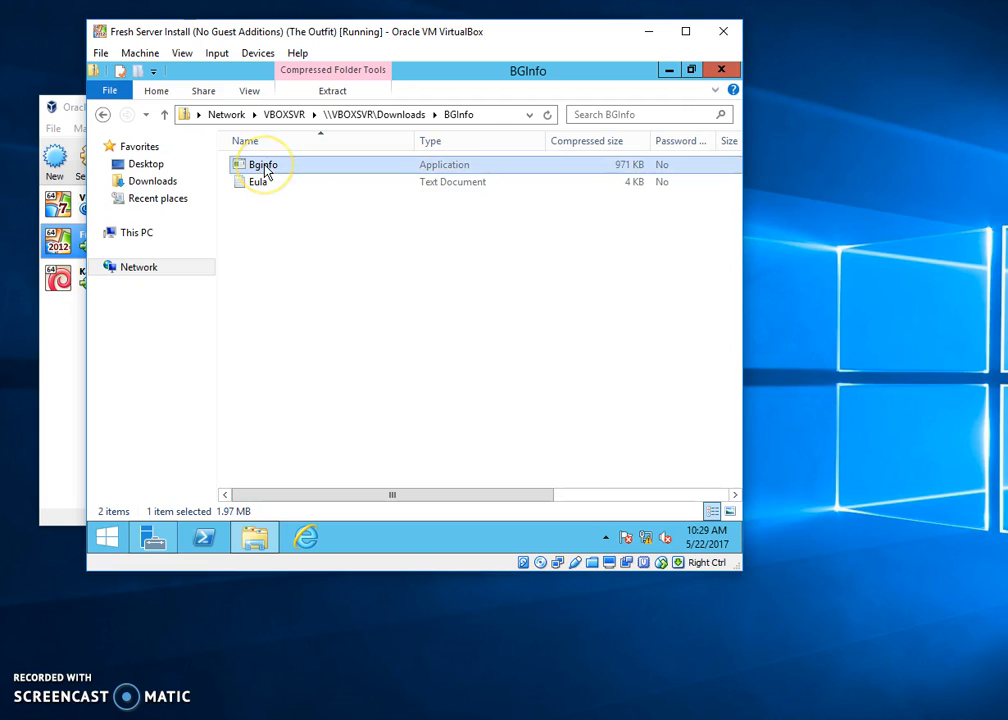
left_click(419, 336)
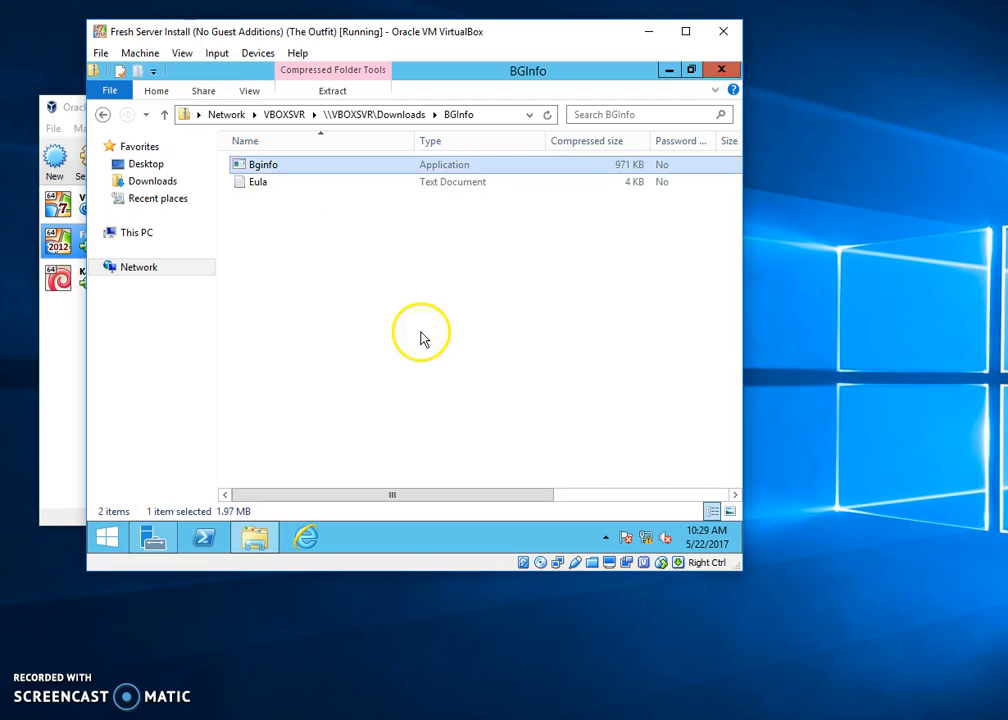
left_click(487, 337)
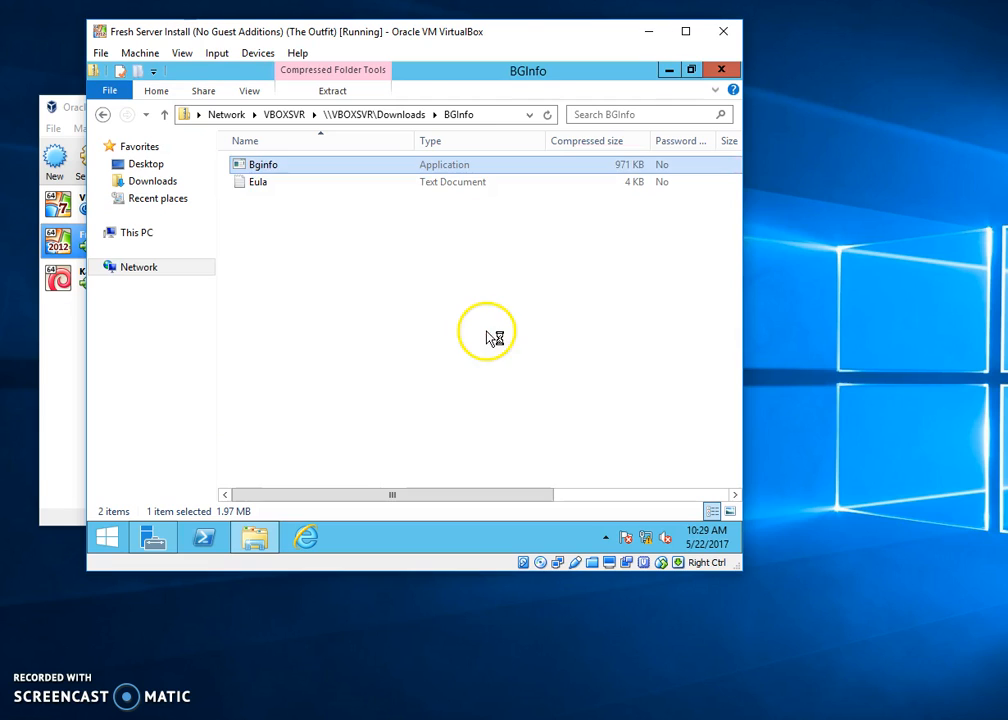
left_click(668, 85)
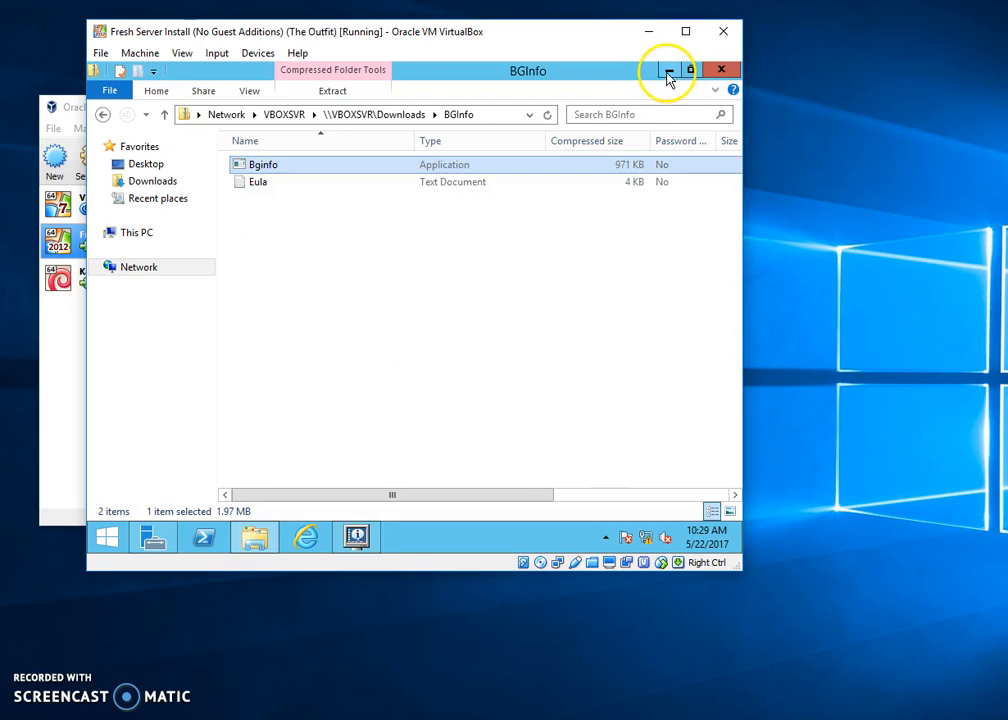
left_click(668, 72)
left_click(500, 403)
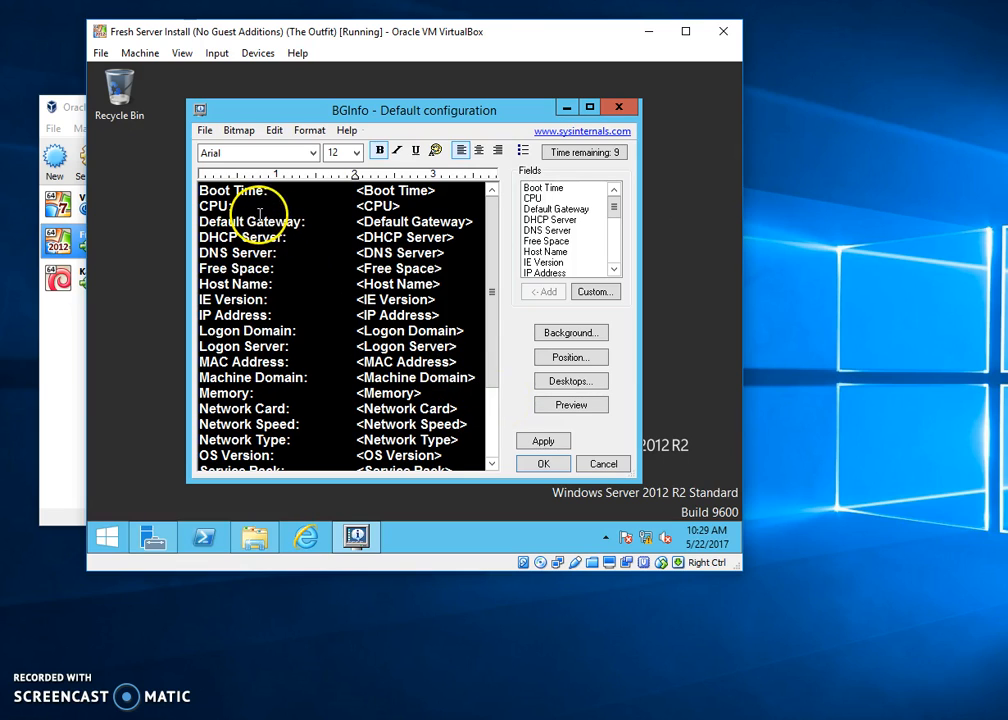
Step: Delete the Boot Time and IE Version lines from the BGInfo default configuration
left_click_drag(437, 190, 200, 190)
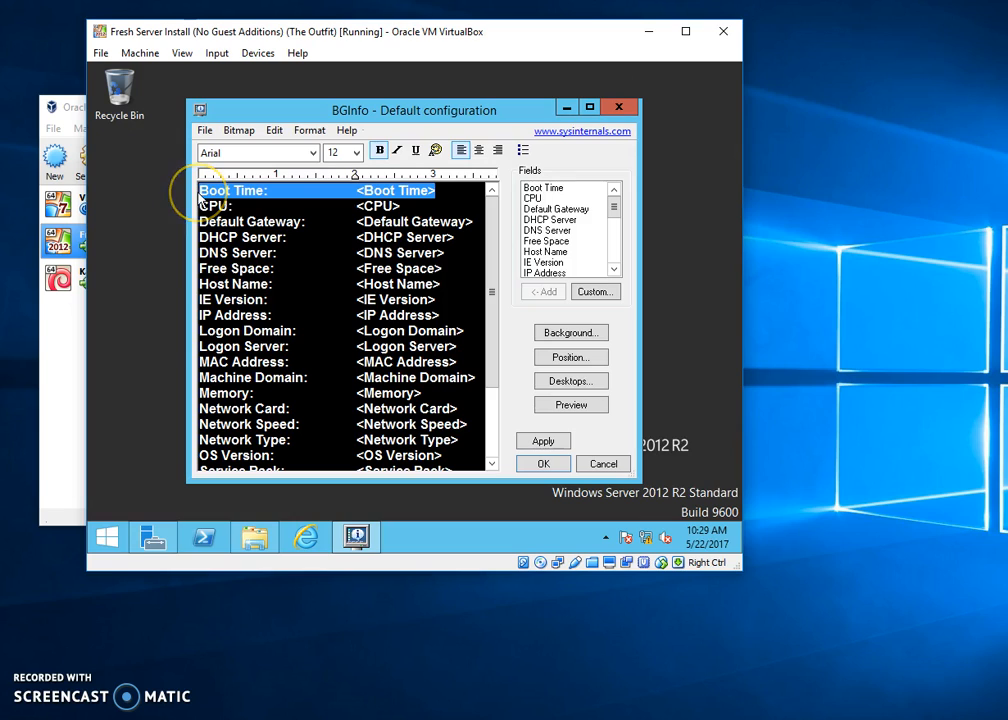
key("Delete")
key("Delete")
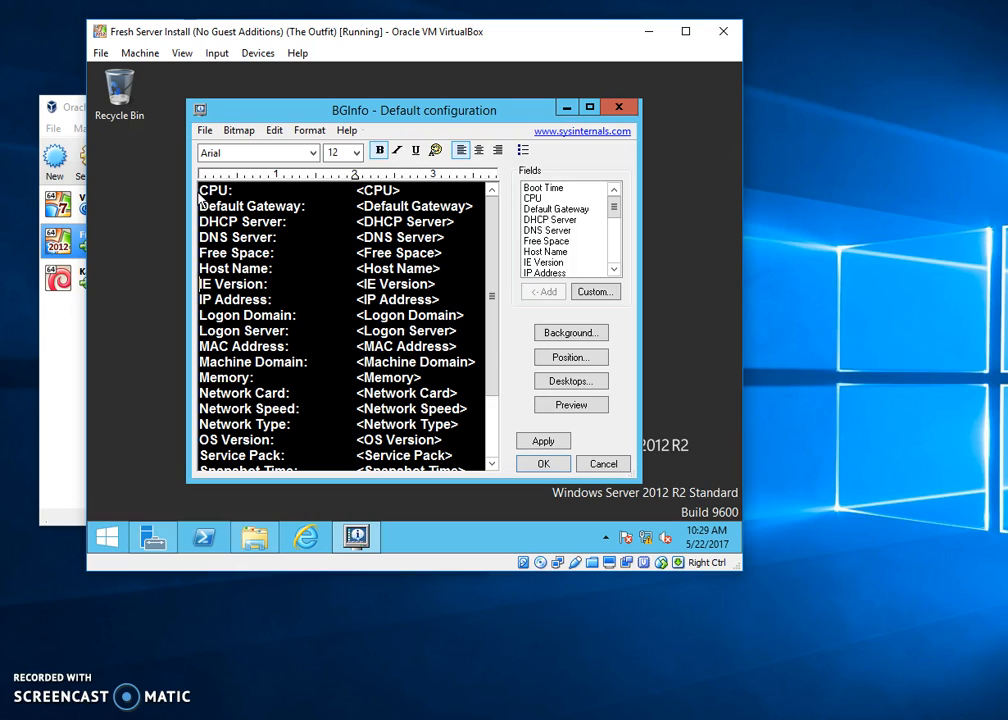
key("shift+End")
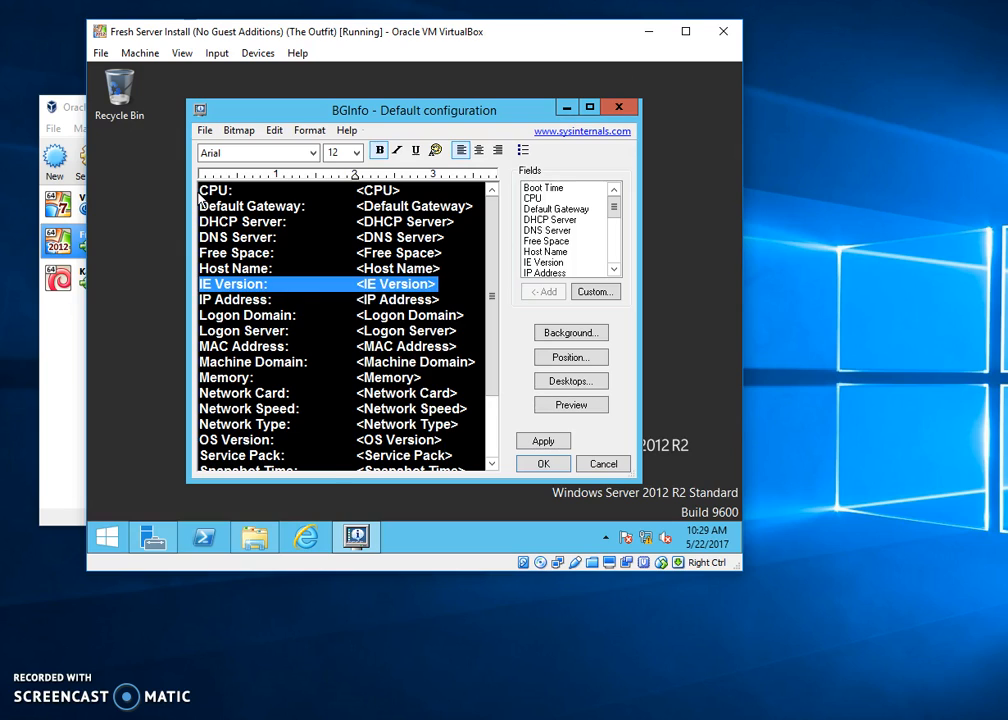
key("Delete")
key("Delete")
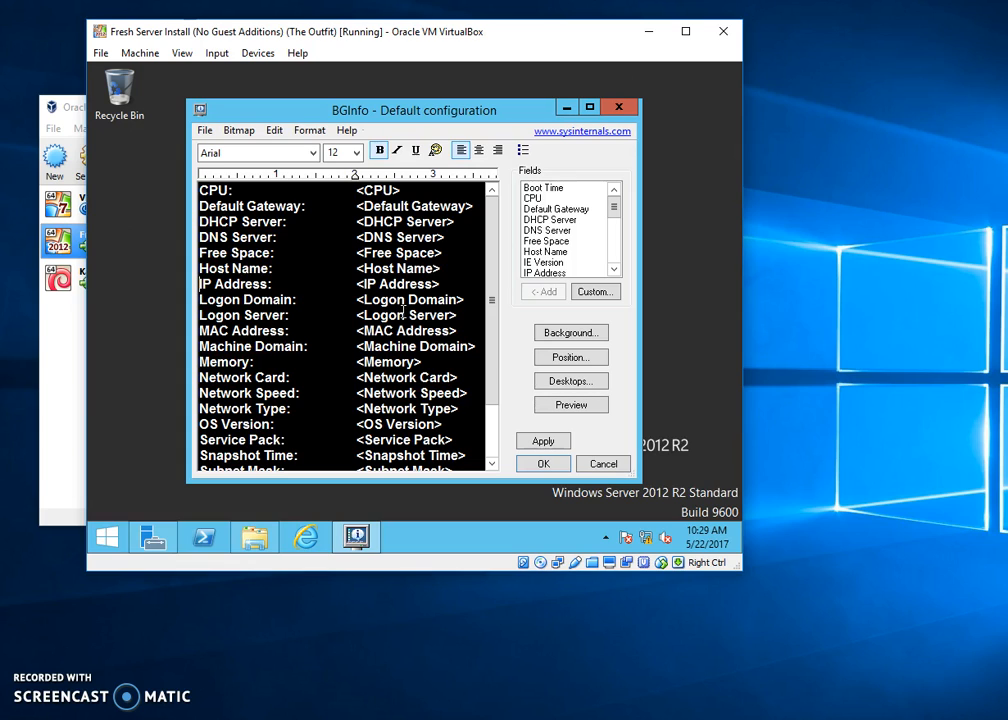
Step: Confirm the on-screen position settings, apply the BGInfo configuration to the server's desktop and close its window
left_click(562, 367)
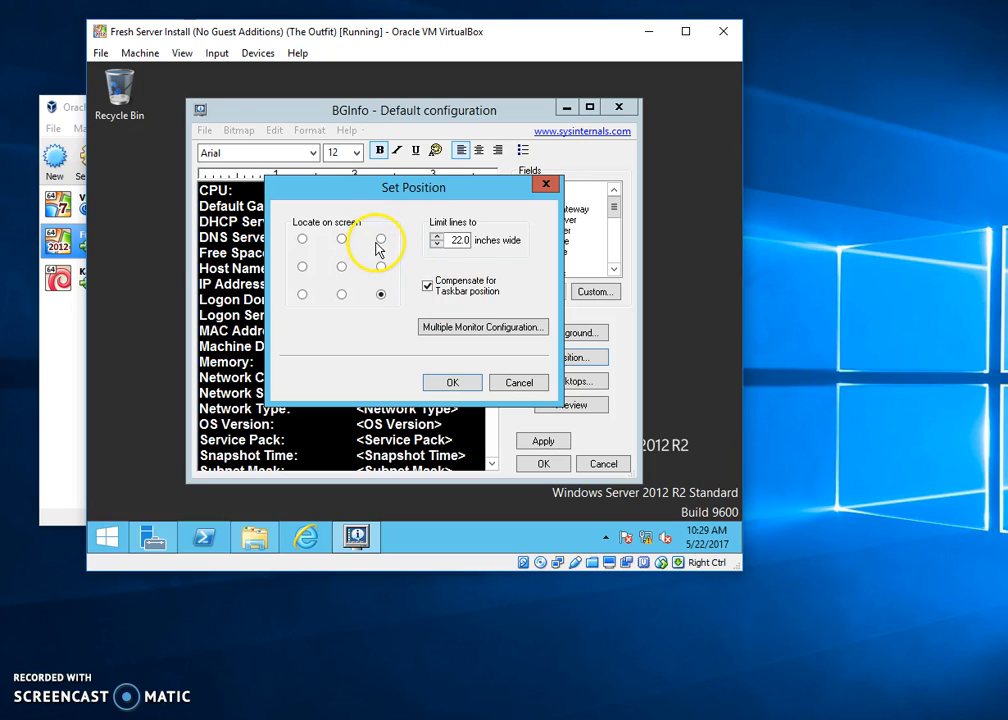
left_click(450, 382)
left_click(544, 446)
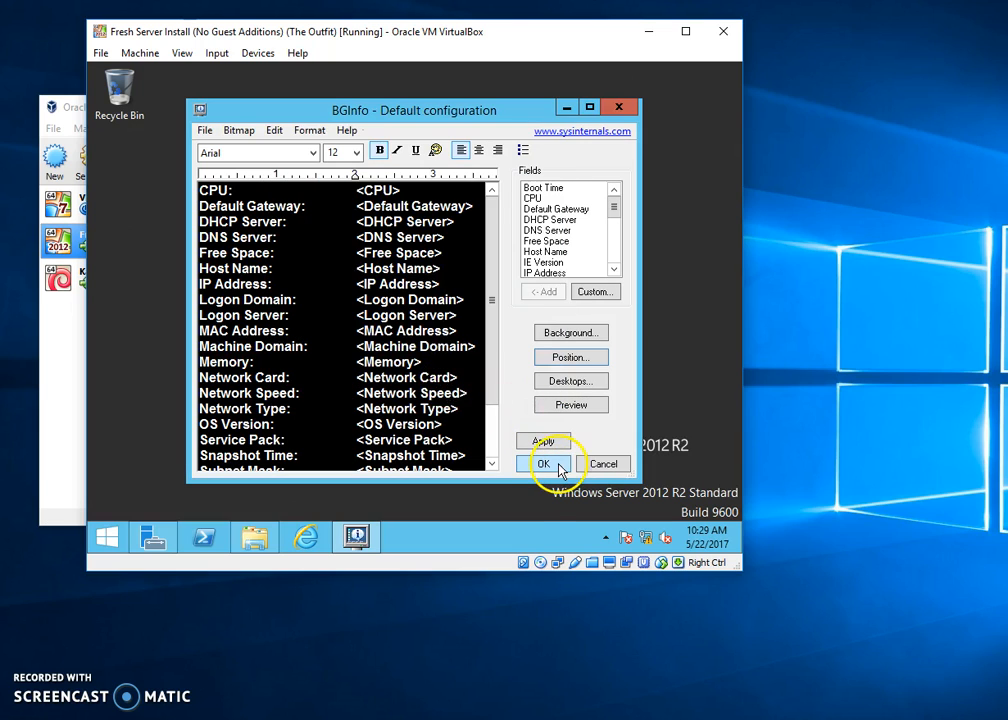
left_click(544, 463)
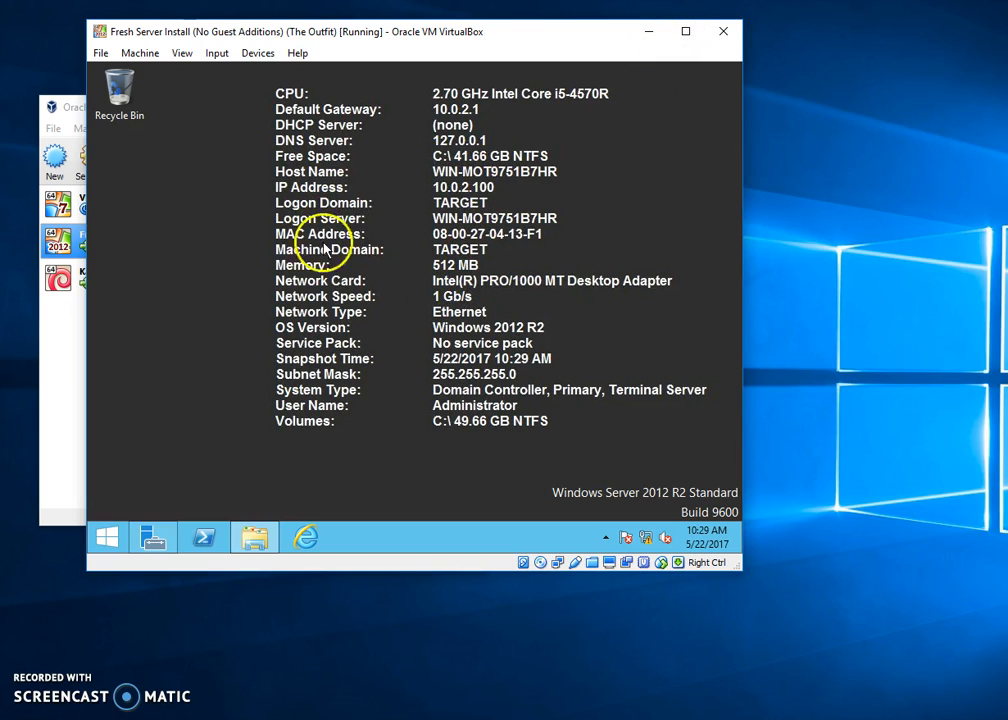
Step: Move the Recycle Bin over the BGInfo text on the desktop and return it to its original spot
left_click_drag(117, 94, 524, 338)
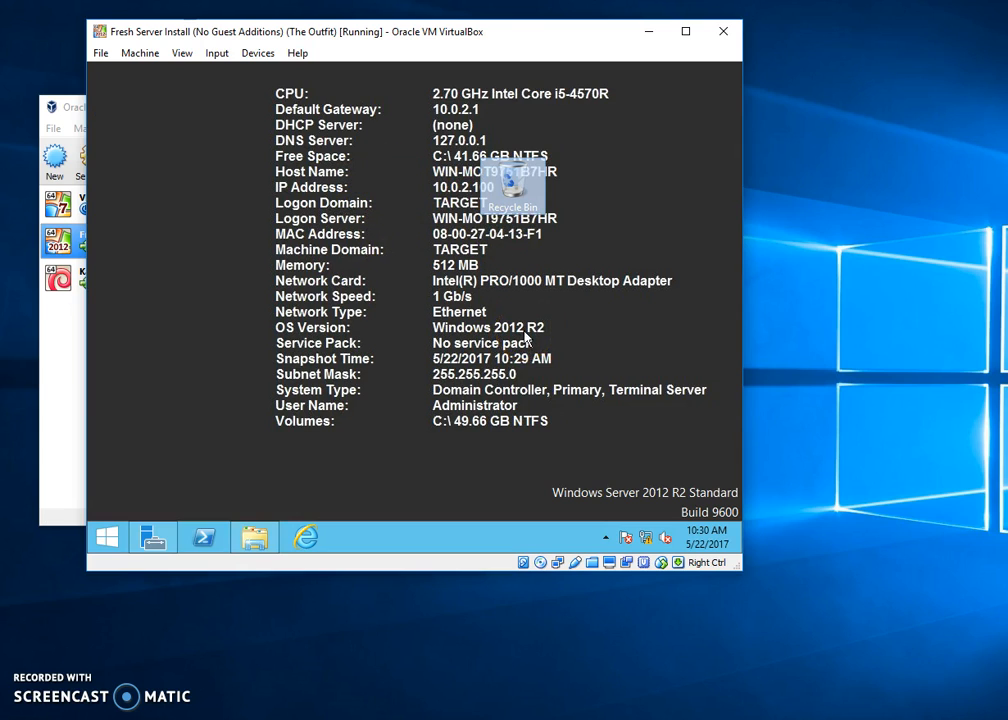
left_click_drag(483, 188, 119, 100)
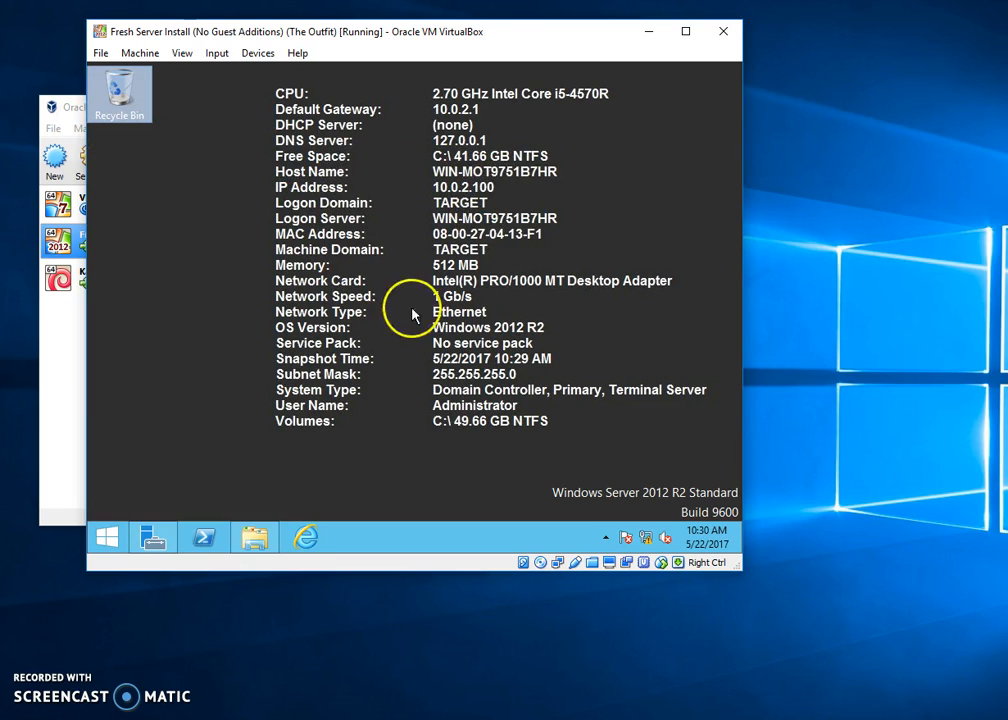